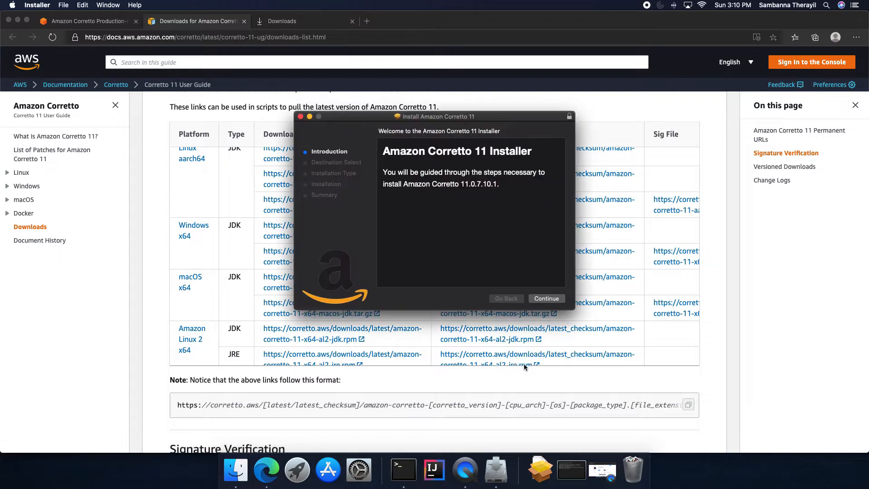
# Proceed through the Amazon Corretto 11 installer with the standard install and authorize it with the account password
pyautogui.click(544, 301)
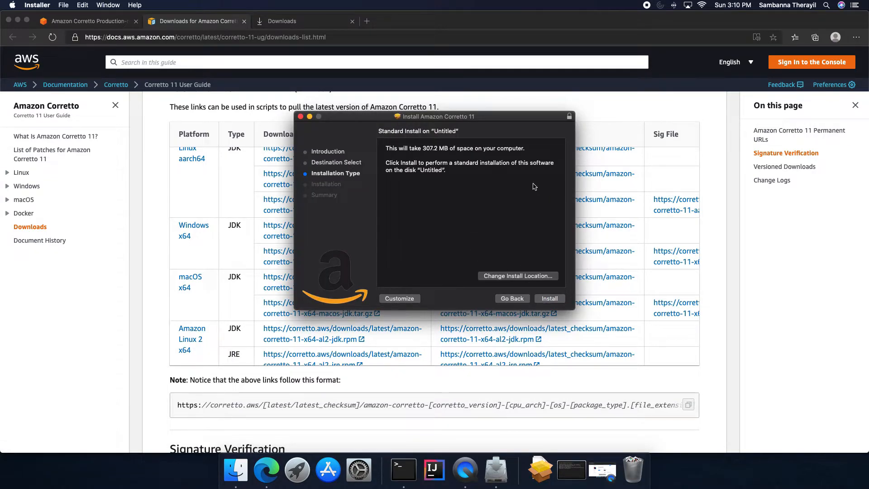
pyautogui.click(549, 299)
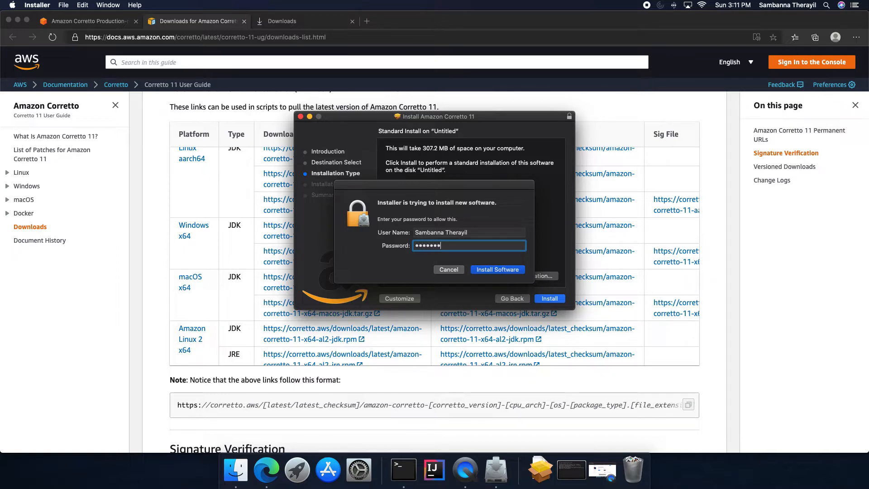
pyautogui.press('Return')
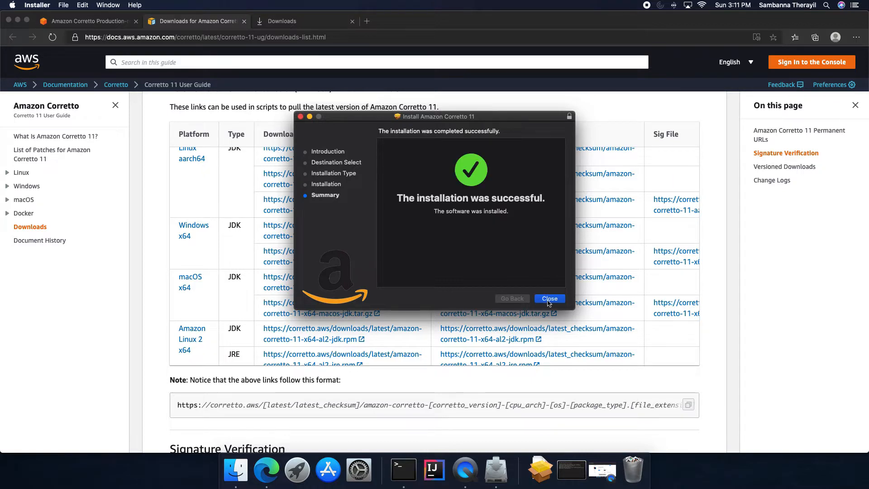
# Close the completed installer and move the Amazon Corretto 11 installer package to the Trash
pyautogui.click(548, 300)
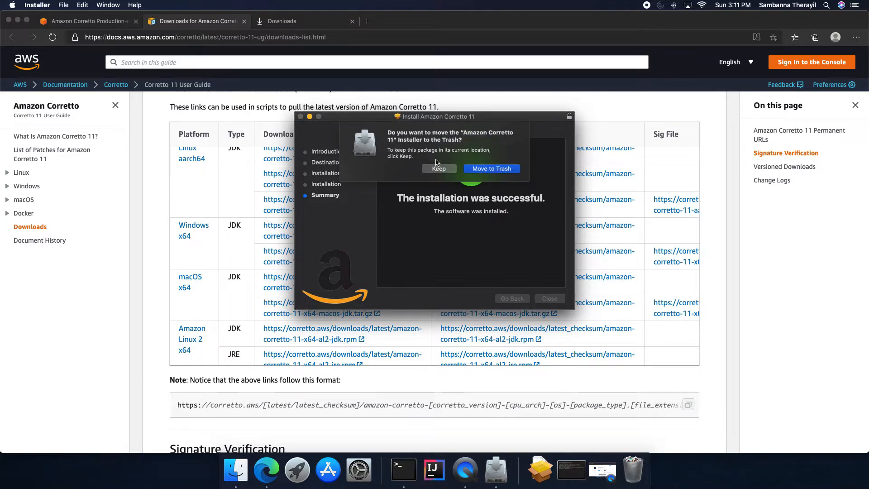
pyautogui.click(502, 169)
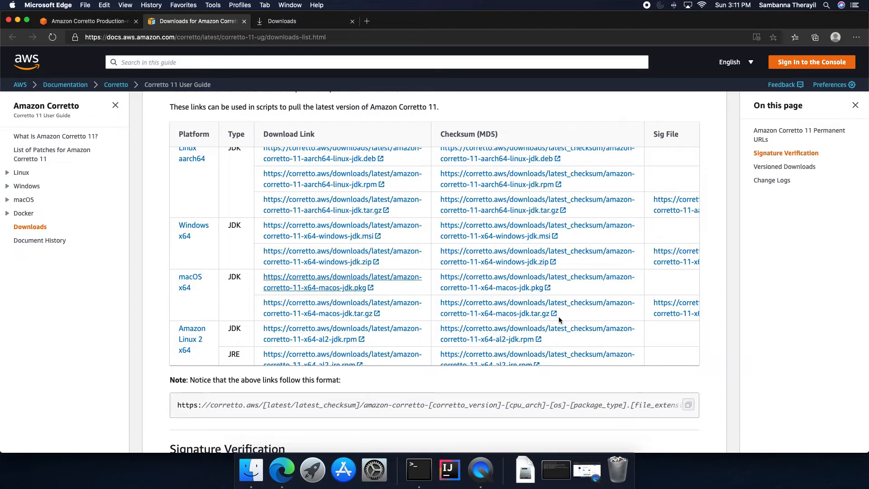
# Verify the installed Java version in Terminal with java -version
pyautogui.scroll(1, 560, 319)
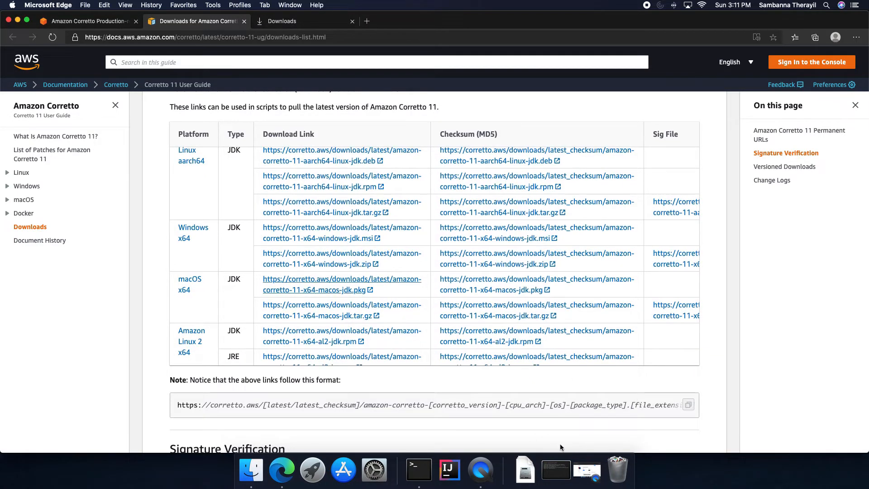
pyautogui.click(556, 470)
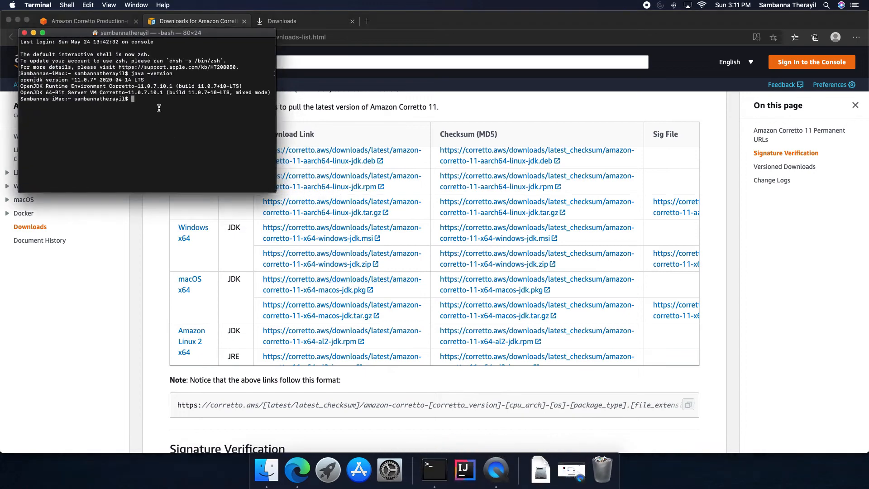
pyautogui.write('jetbrains.com/idea/')
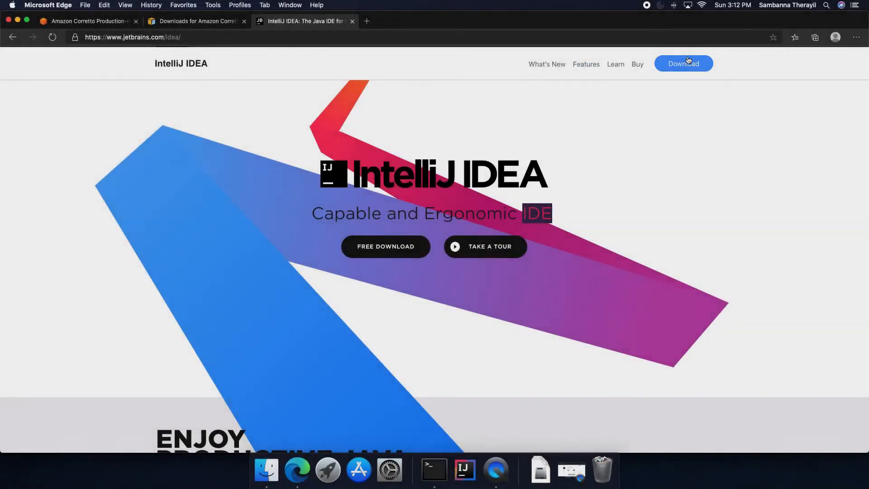
# Download IntelliJ IDEA Community for Mac, open the disk image, and copy IntelliJ IDEA CE into Applications
pyautogui.click(688, 62)
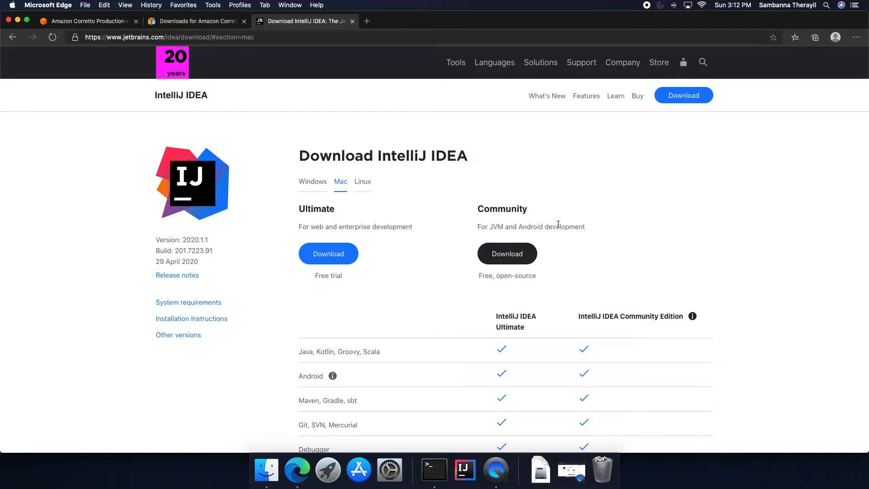
pyautogui.click(521, 252)
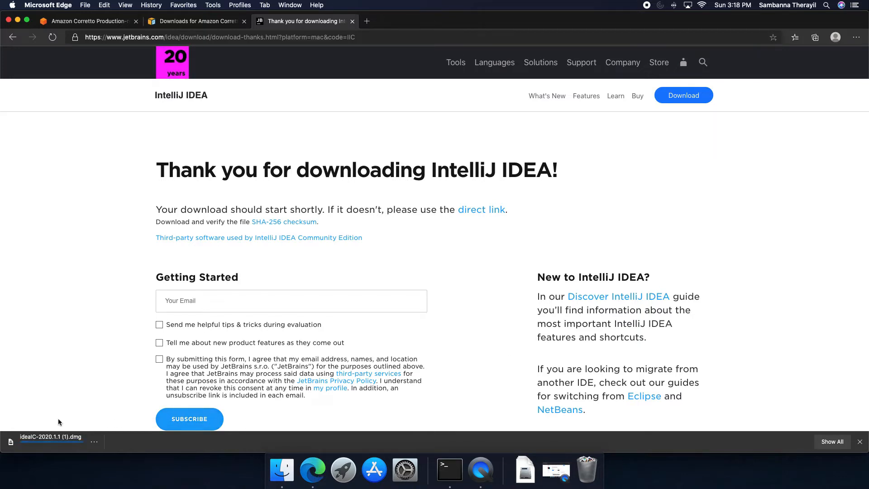
pyautogui.click(32, 443)
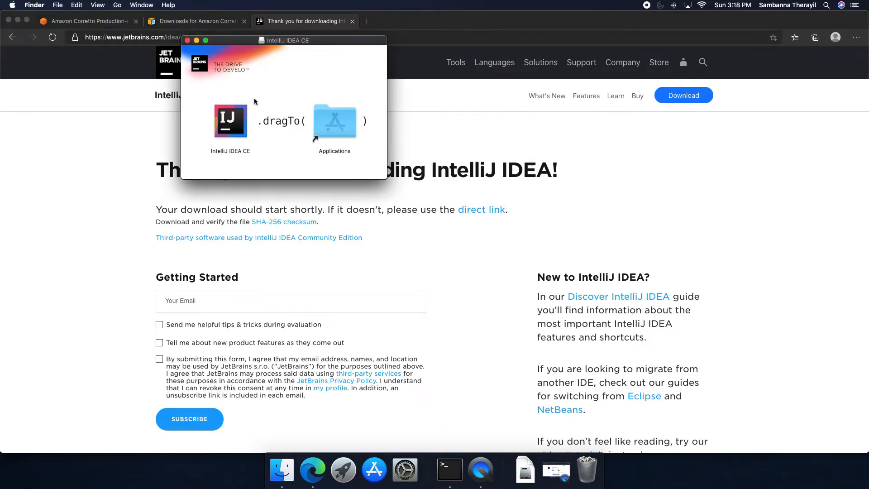
pyautogui.moveTo(229, 119); pyautogui.dragTo(340, 122)
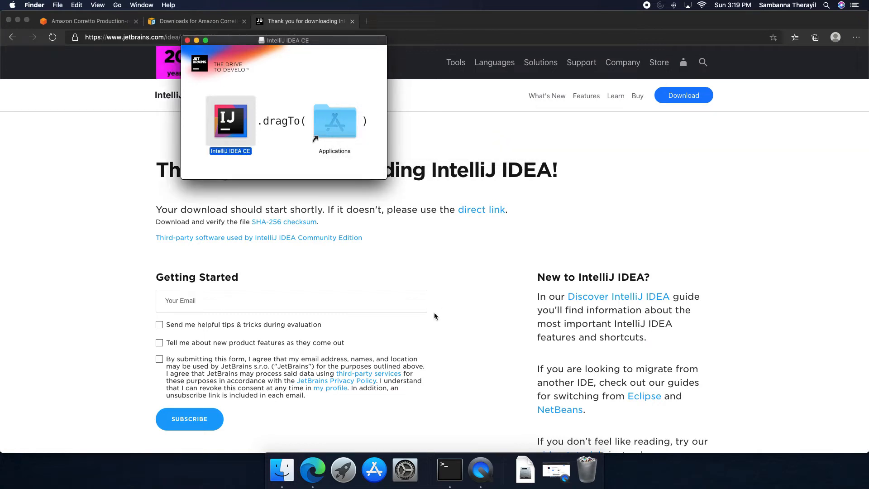
# Launch IntelliJ IDEA CE from the Applications folder, confirming the downloaded-app warning
pyautogui.click(277, 464)
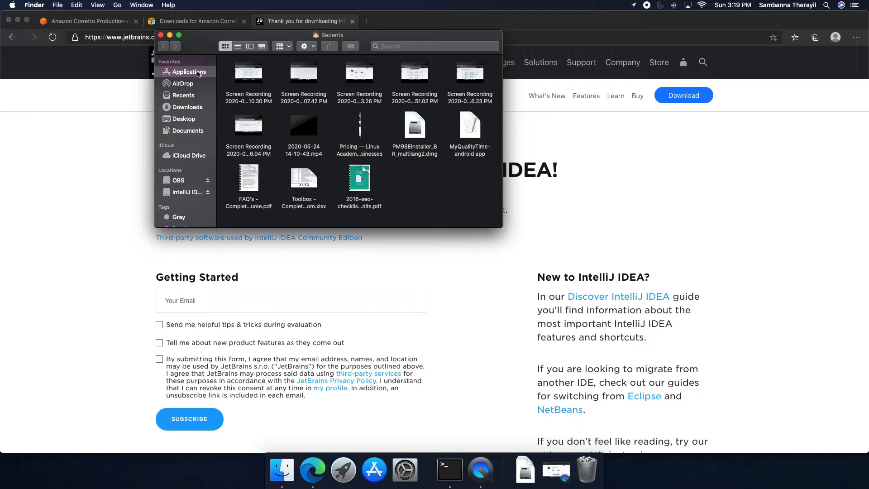
pyautogui.click(198, 74)
pyautogui.scroll(-10, 373, 146)
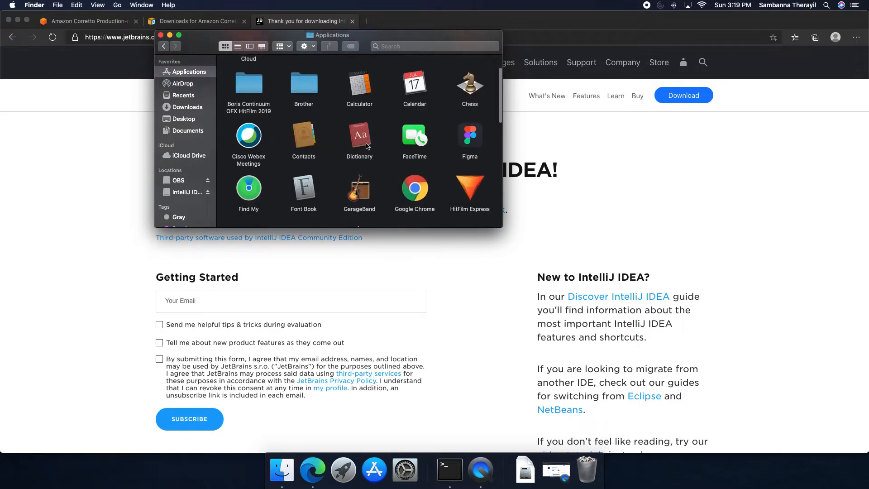
pyautogui.scroll(2, 373, 146)
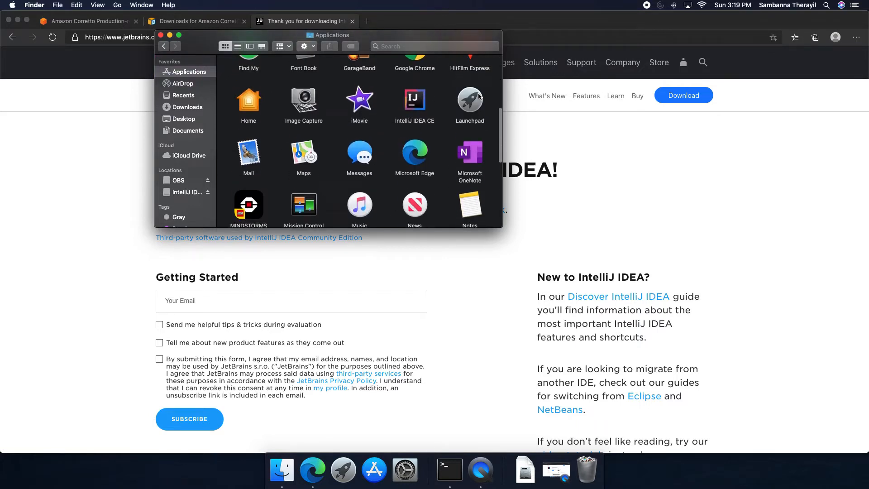
pyautogui.doubleClick(413, 106)
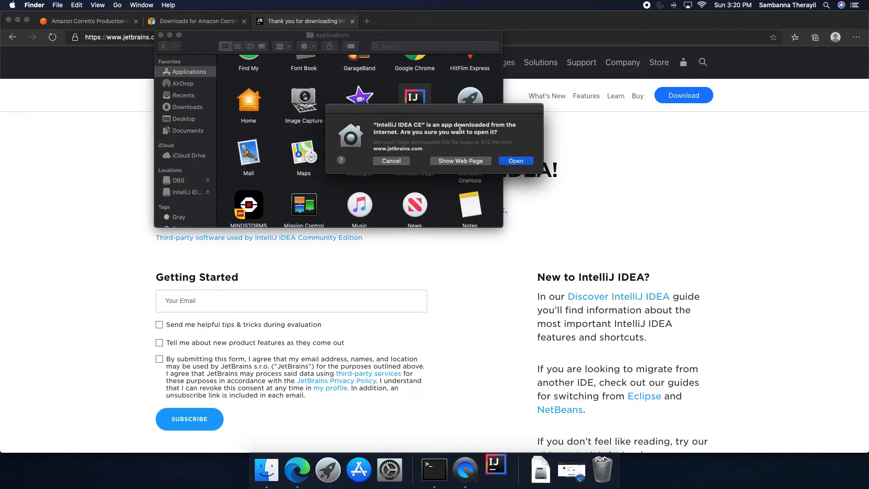
pyautogui.click(516, 161)
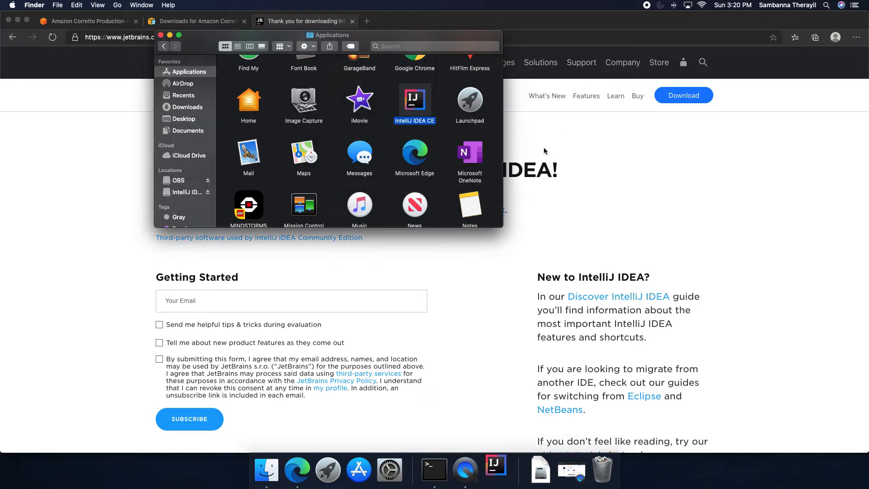
pyautogui.click(170, 35)
pyautogui.click(18, 20)
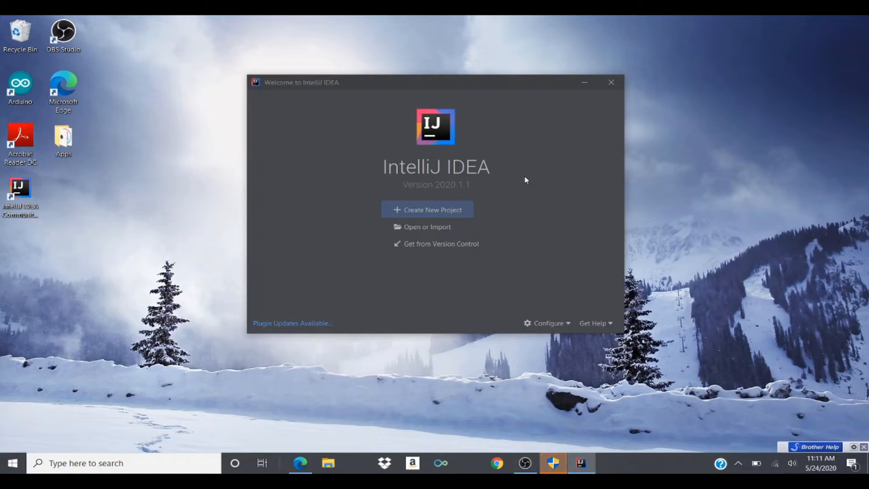
# Open Structure for New Projects from the welcome screen and set the Project SDK to 11 (java version 11.0.7)
pyautogui.click(561, 328)
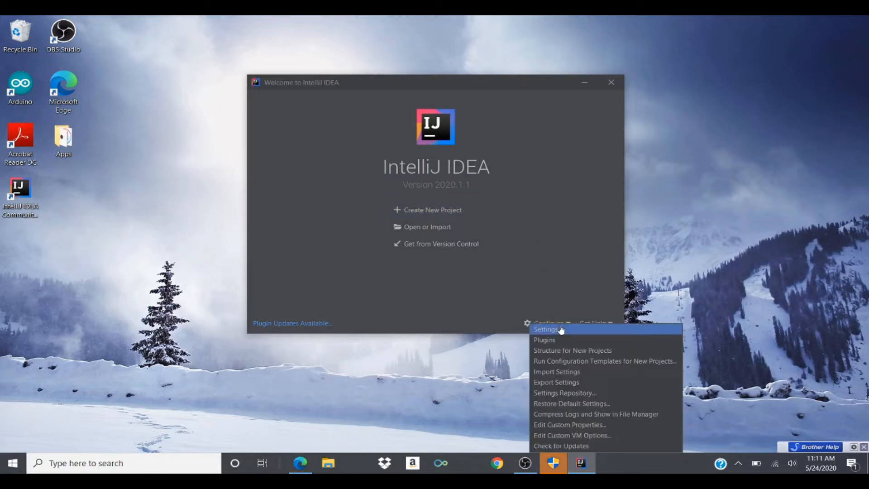
pyautogui.click(569, 351)
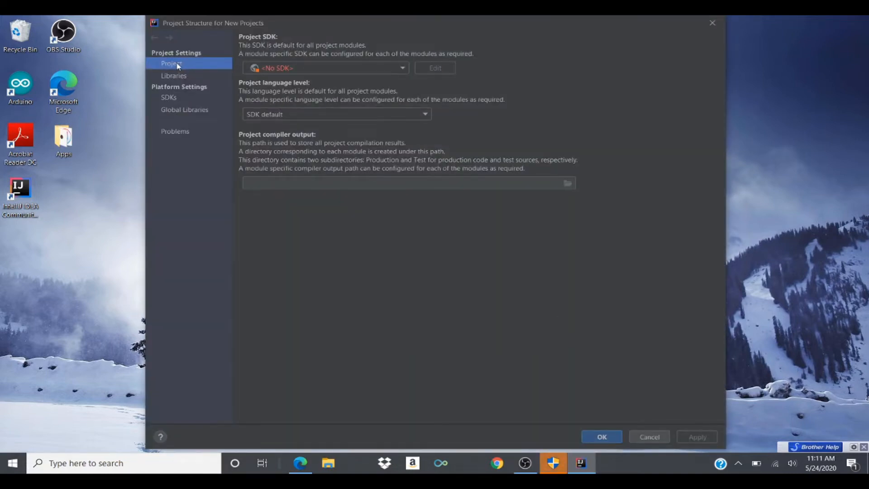
pyautogui.click(330, 67)
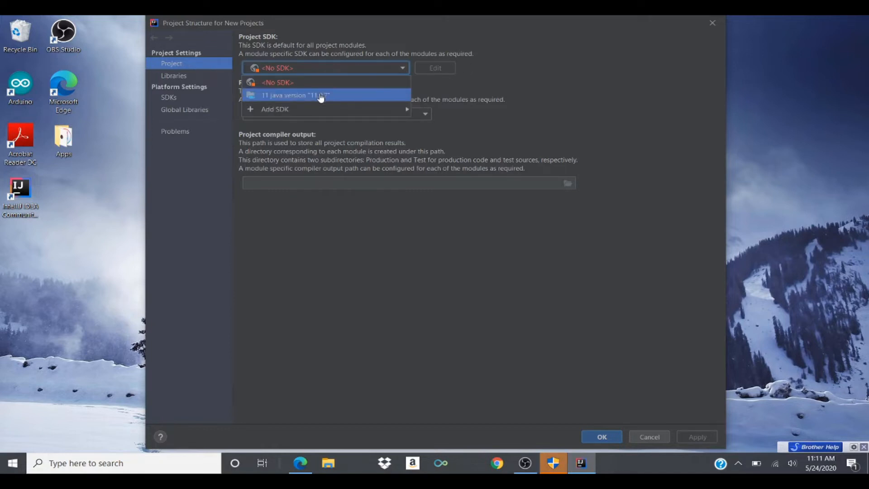
pyautogui.click(269, 96)
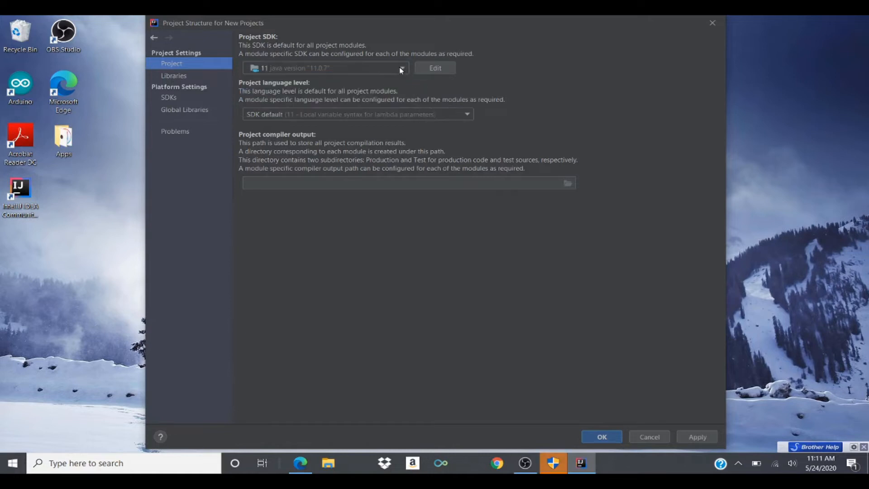
pyautogui.click(473, 114)
pyautogui.click(530, 114)
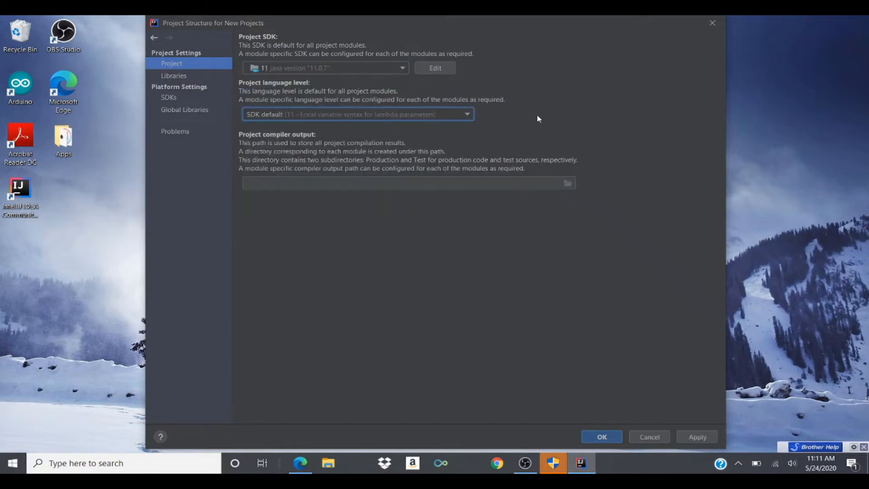
# Add a new JDK as Project SDK using the home directory C:\Program Files\Amazon Corretto\jdk11.0.7_10
pyautogui.click(402, 68)
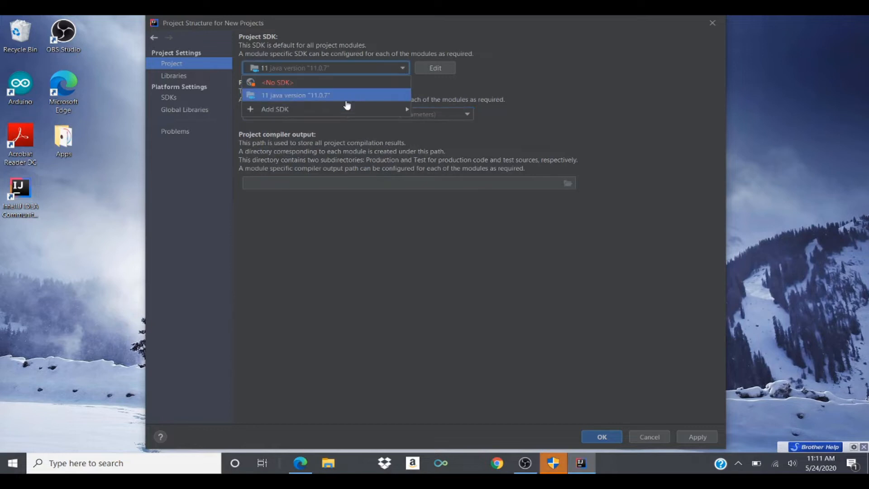
pyautogui.moveTo(341, 110)
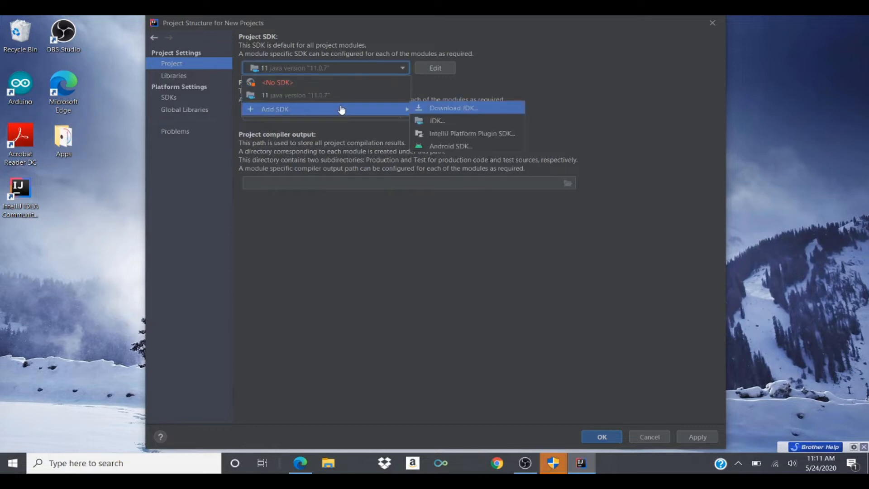
pyautogui.click(436, 122)
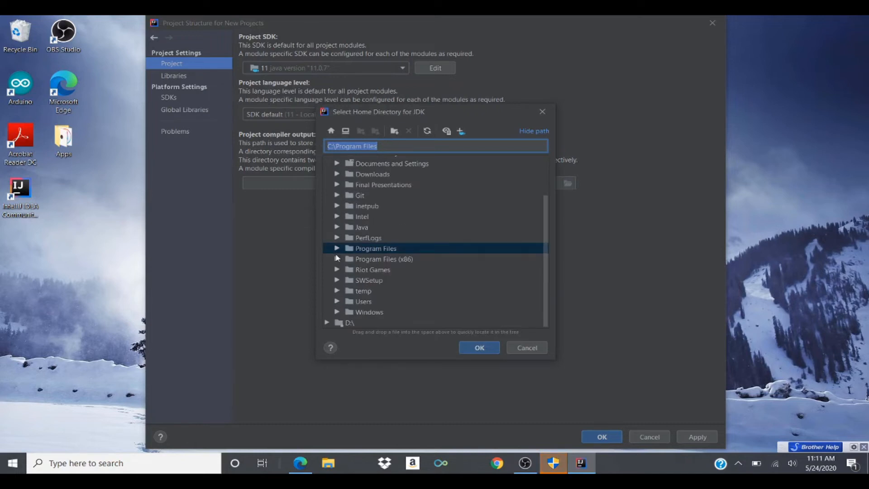
pyautogui.click(337, 259)
pyautogui.scroll(-3, 409, 271)
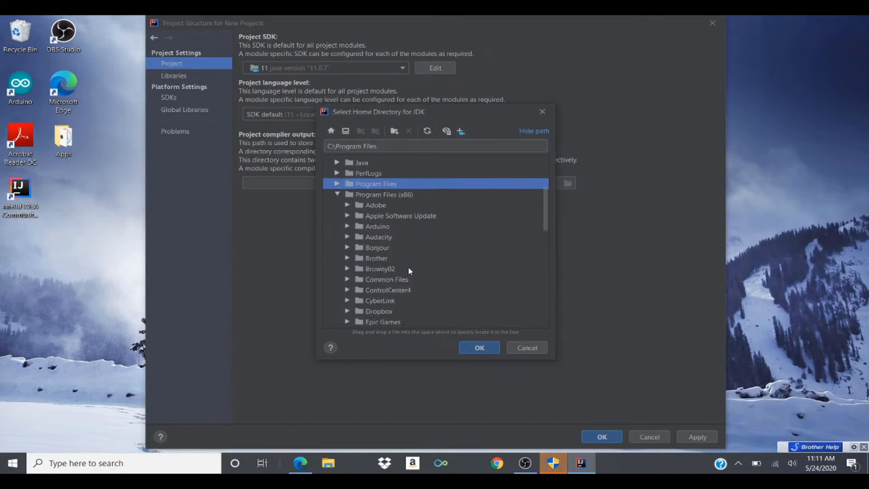
pyautogui.scroll(-2, 409, 270)
pyautogui.scroll(3, 410, 270)
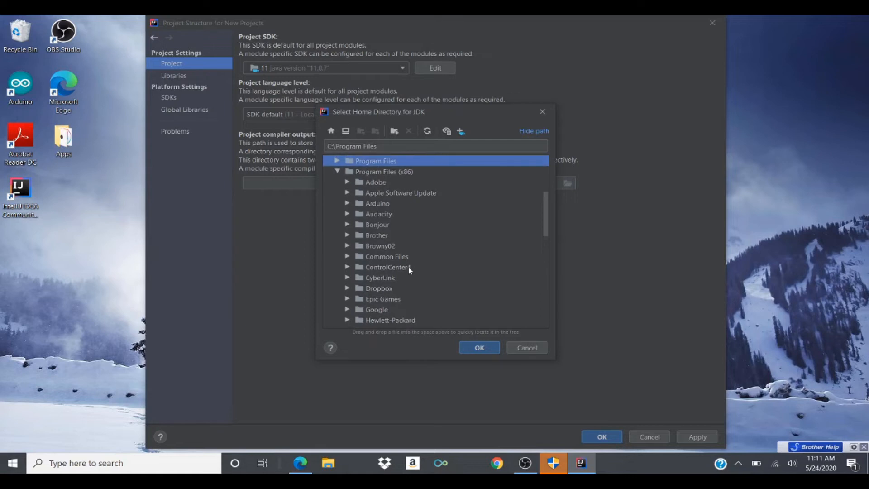
pyautogui.scroll(-2, 409, 270)
pyautogui.scroll(-3, 408, 270)
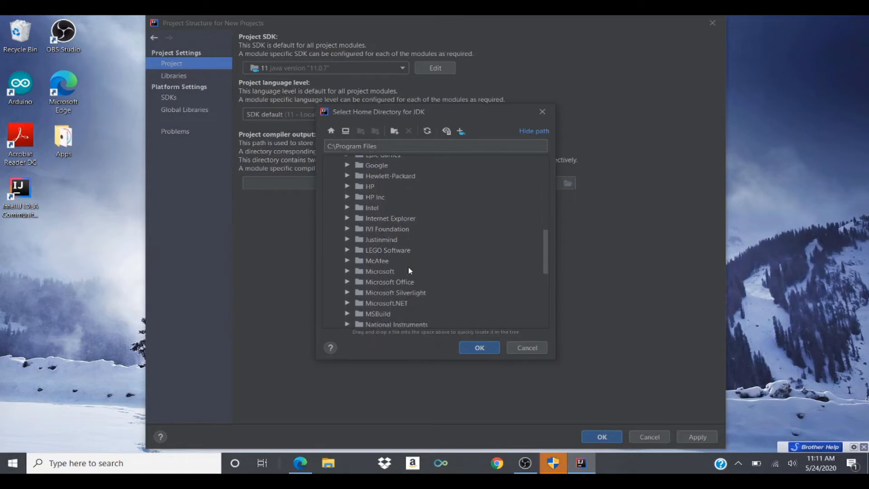
pyautogui.scroll(4, 408, 267)
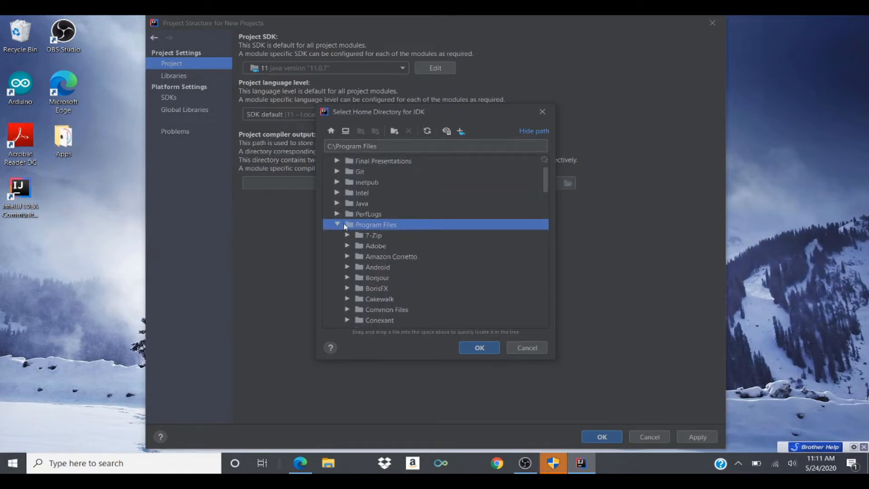
pyautogui.scroll(-1, 425, 262)
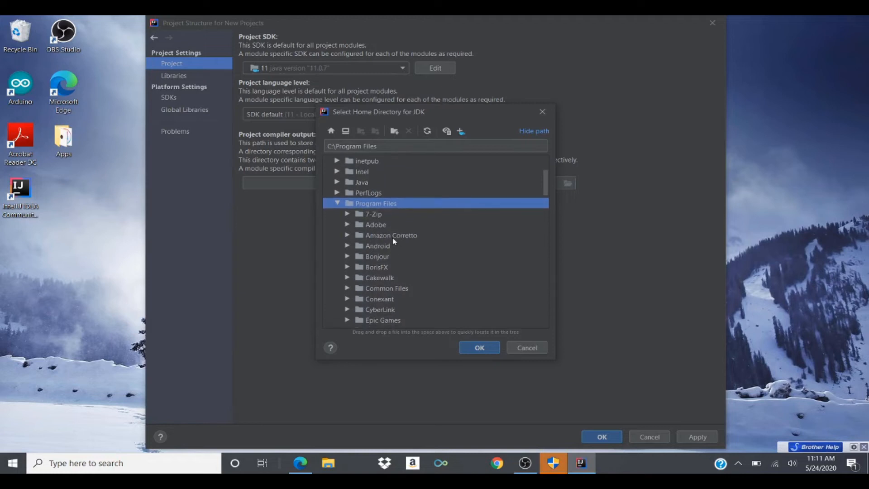
pyautogui.click(347, 235)
pyautogui.click(358, 245)
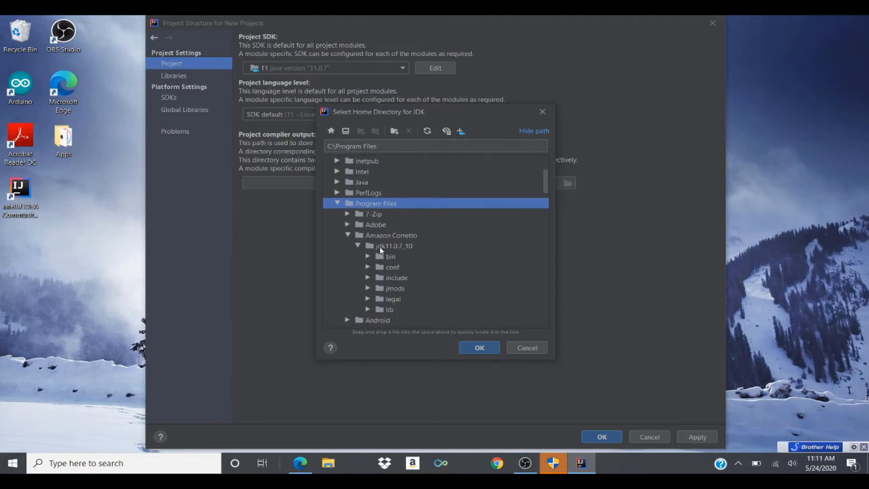
pyautogui.click(381, 247)
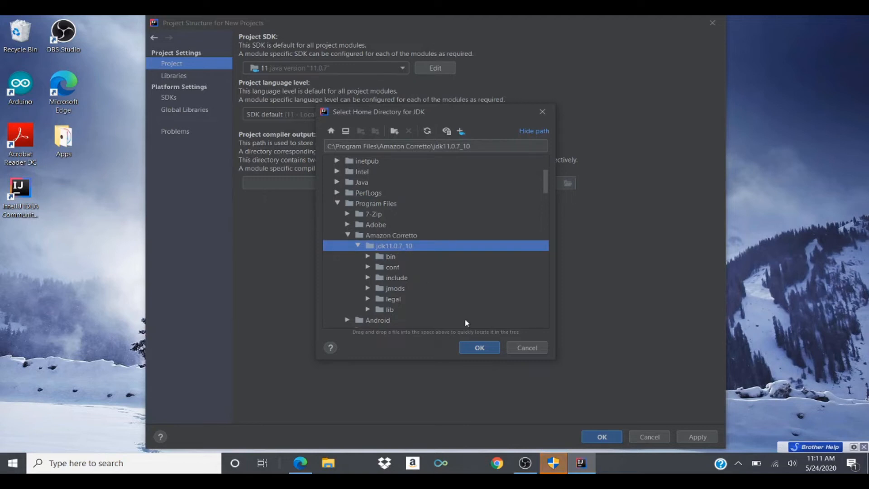
pyautogui.click(483, 349)
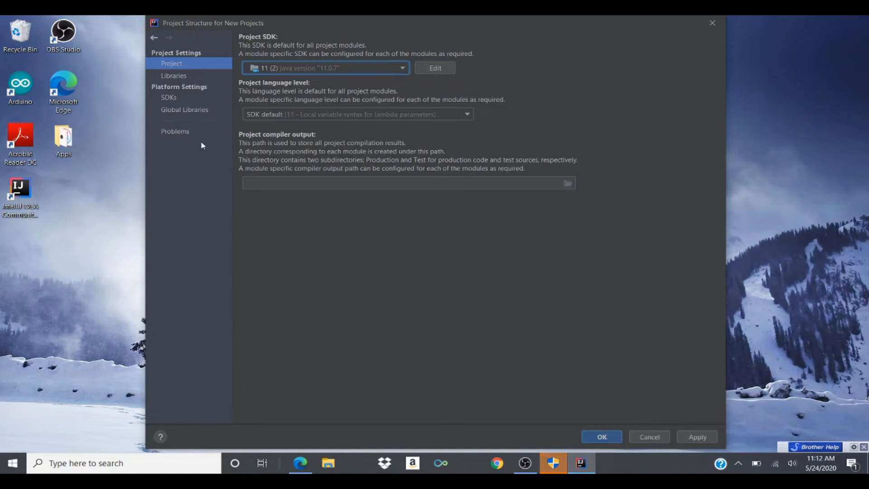
# Rename the newly added Corretto JDK as Corretto-11 and save the project structure settings
pyautogui.click(436, 68)
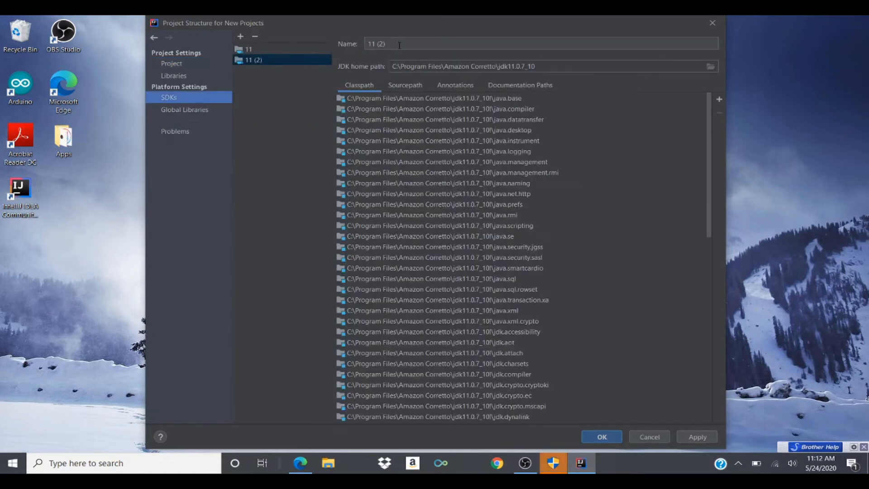
pyautogui.moveTo(399, 46); pyautogui.dragTo(230, 50)
pyautogui.press('BackSpace')
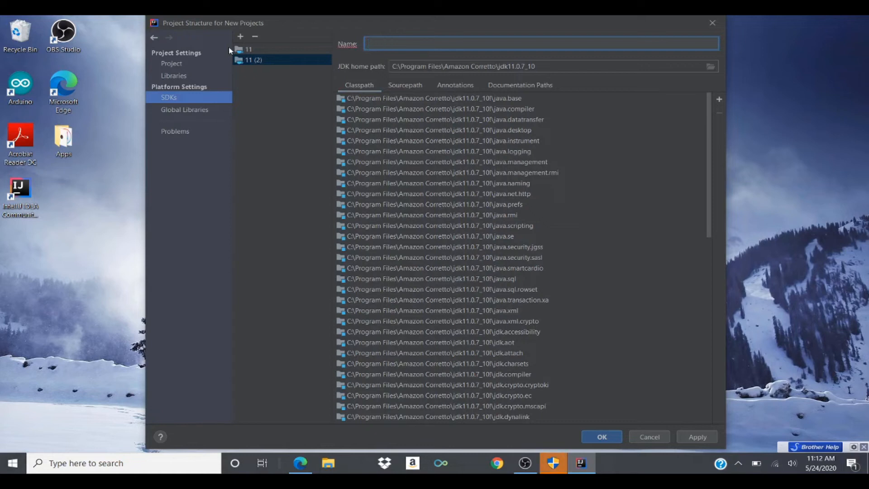
pyautogui.write('Coretto-11')
pyautogui.click(611, 439)
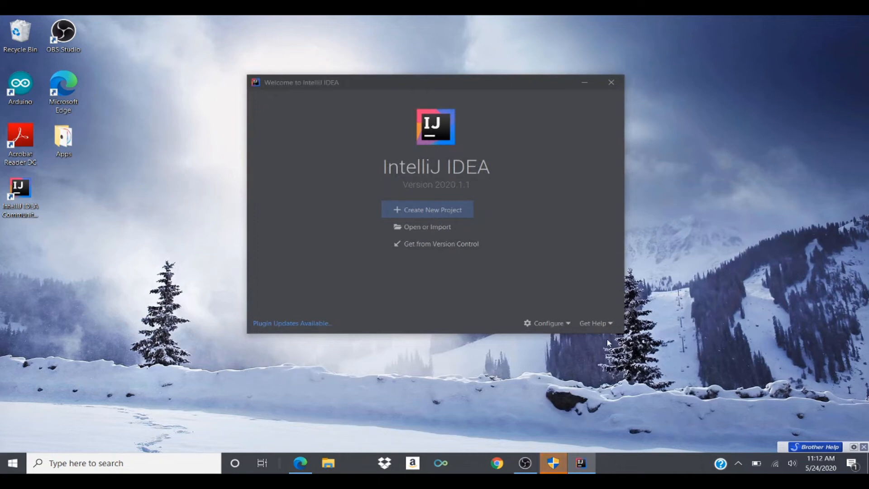
# Open Settings for New Projects and enable Java auto-import options to add unambiguous imports and optimize imports on the fly
pyautogui.click(548, 323)
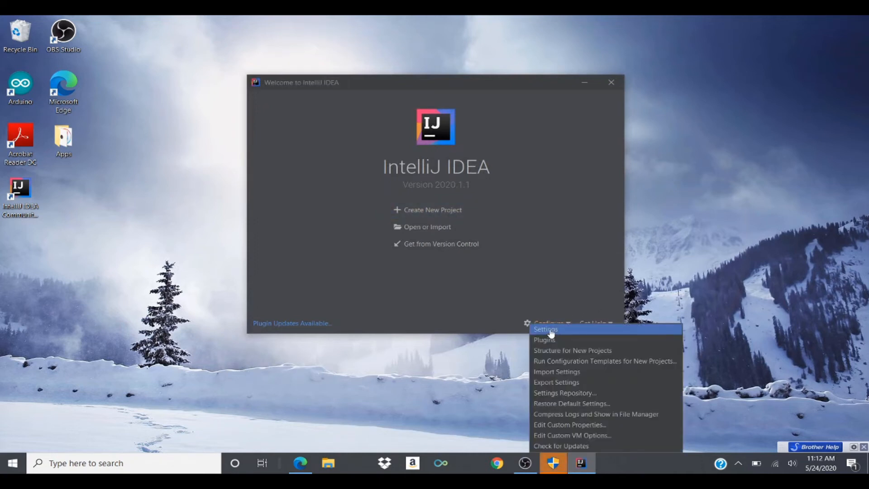
pyautogui.click(551, 333)
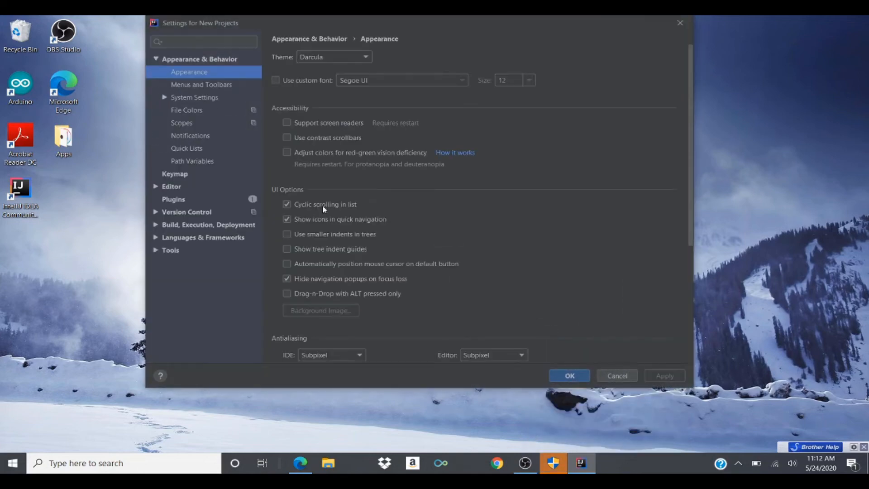
pyautogui.click(158, 186)
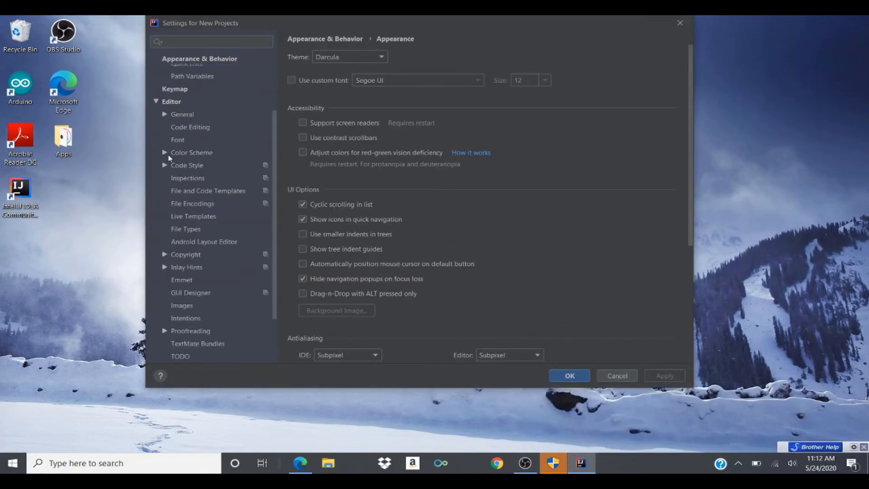
pyautogui.click(170, 115)
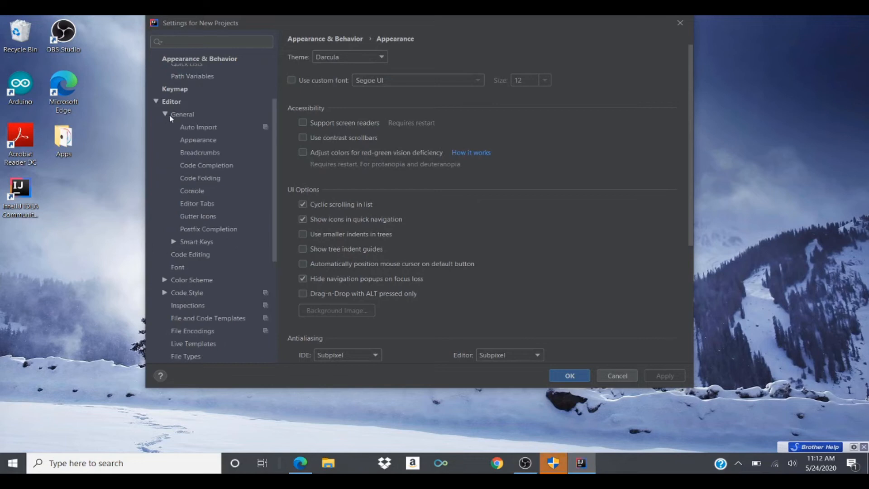
pyautogui.click(197, 127)
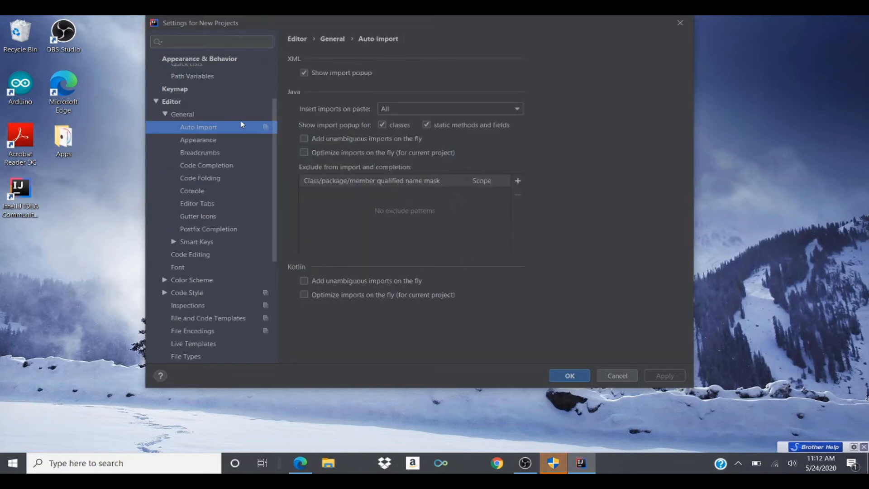
pyautogui.click(311, 139)
pyautogui.click(314, 154)
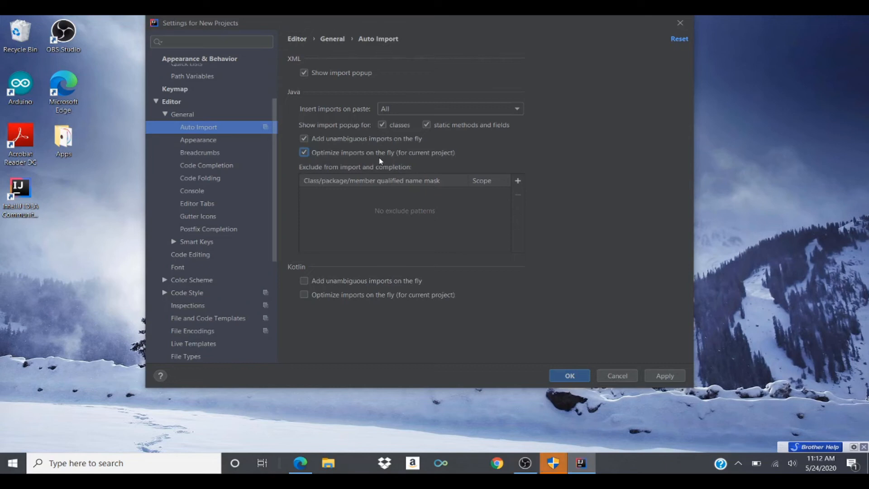
# Disable default code folding of imports, one-line methods, closures, and generic constructor and method parameters, then save the settings
pyautogui.click(215, 143)
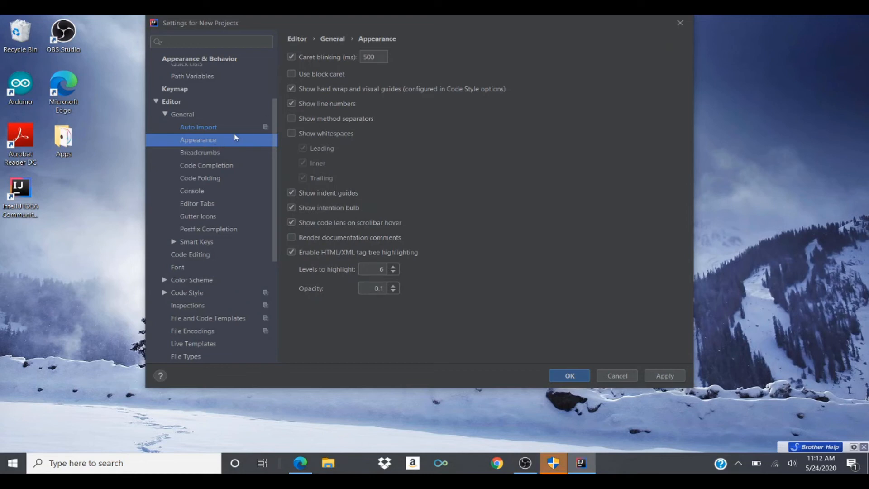
pyautogui.click(207, 179)
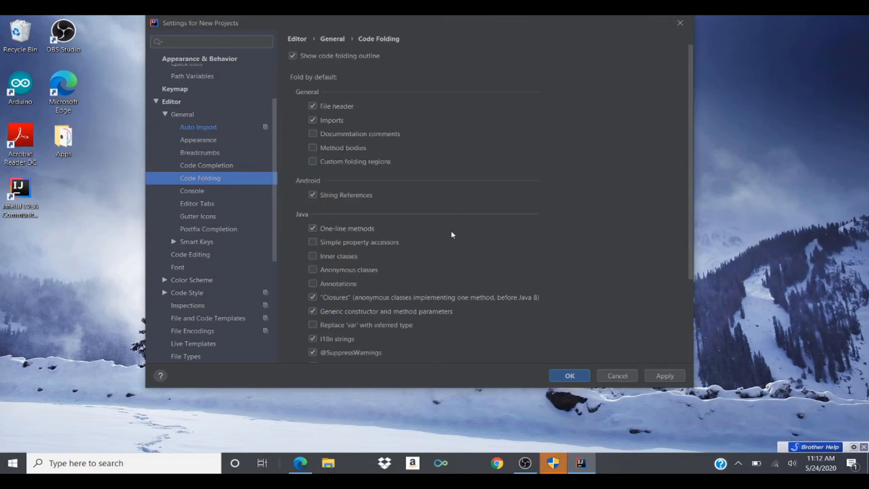
pyautogui.click(312, 120)
pyautogui.click(312, 228)
pyautogui.scroll(-1, 497, 287)
pyautogui.scroll(-1, 498, 288)
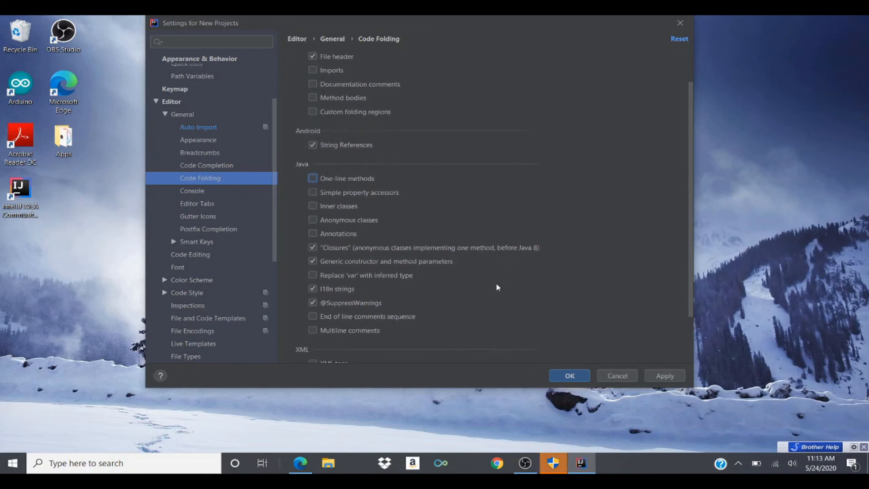
pyautogui.click(337, 249)
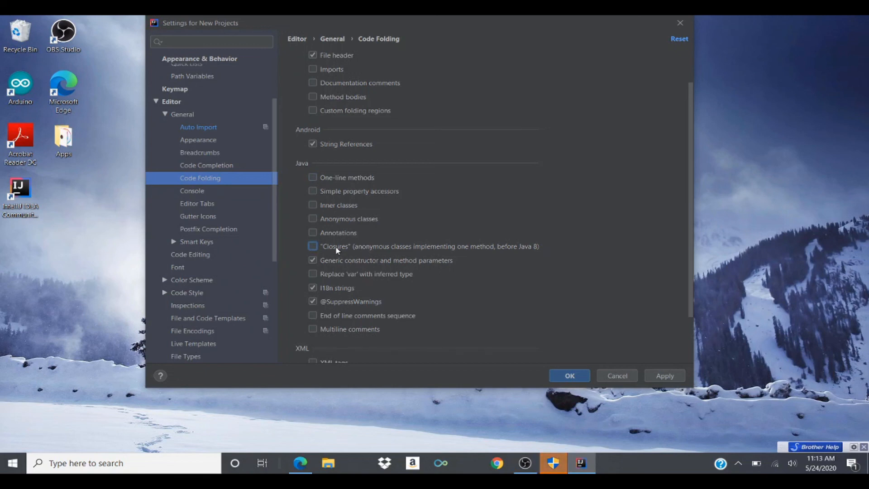
pyautogui.click(409, 259)
pyautogui.click(577, 375)
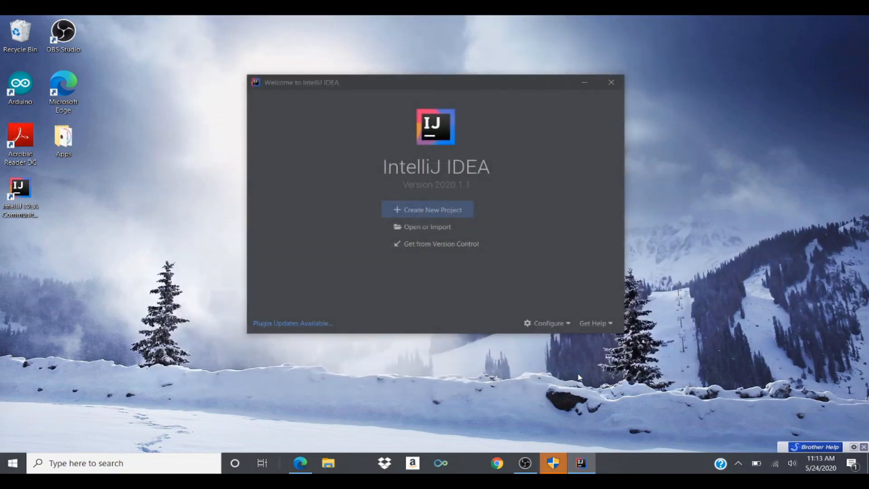